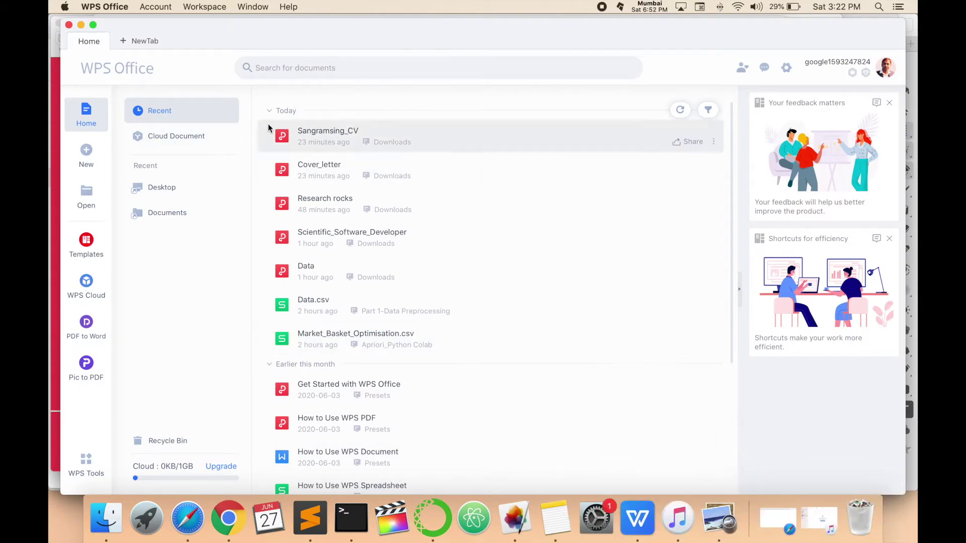
# - Create a blank document with "Hello all Please Support & Subscribe!" and "Research Rocks" below it
pyautogui.click(84, 164)
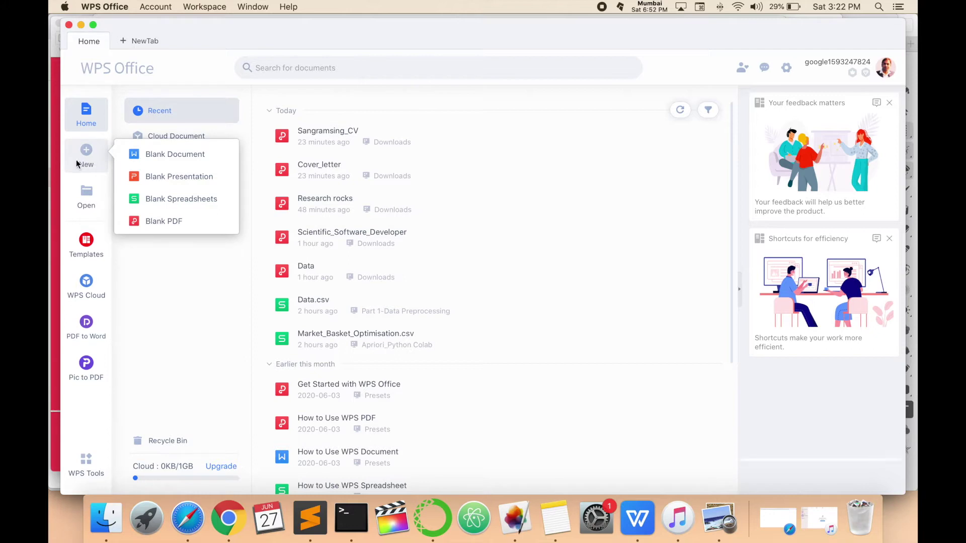
pyautogui.click(166, 155)
pyautogui.write('He')
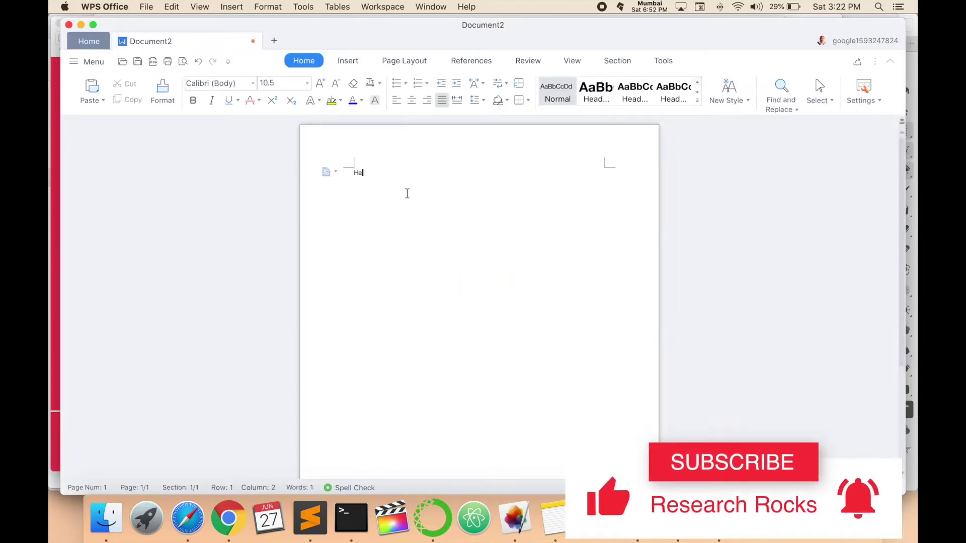
pyautogui.write('llo all')
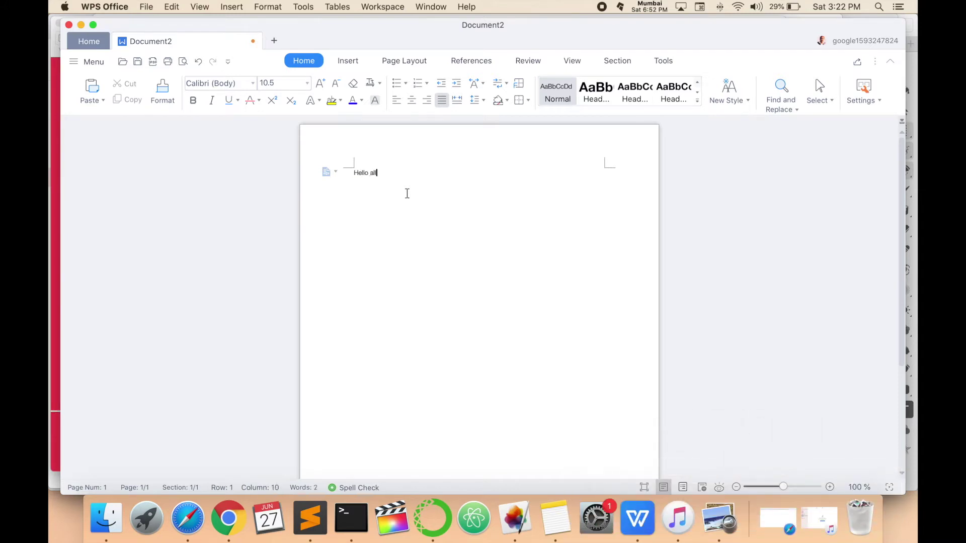
pyautogui.write('Please Support & Subscribe!')
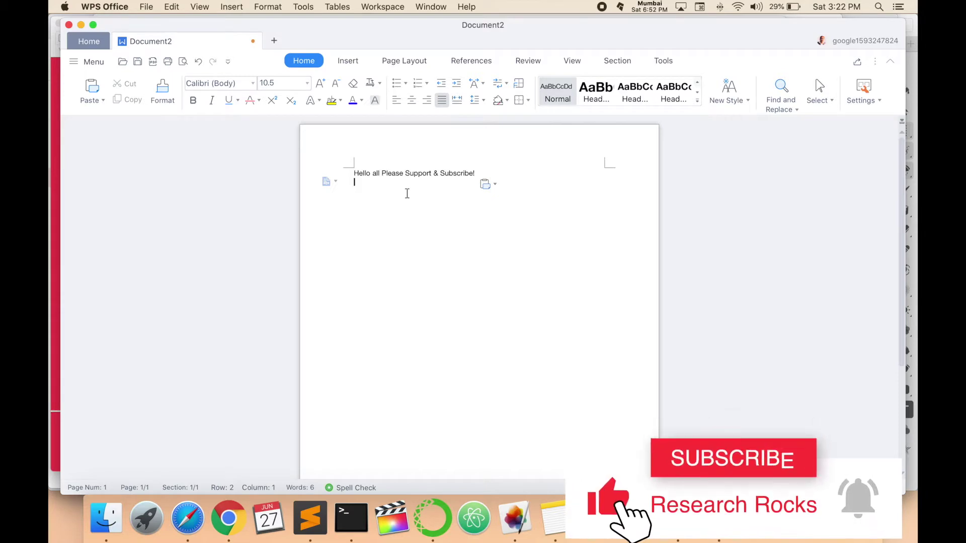
pyautogui.write('Res')
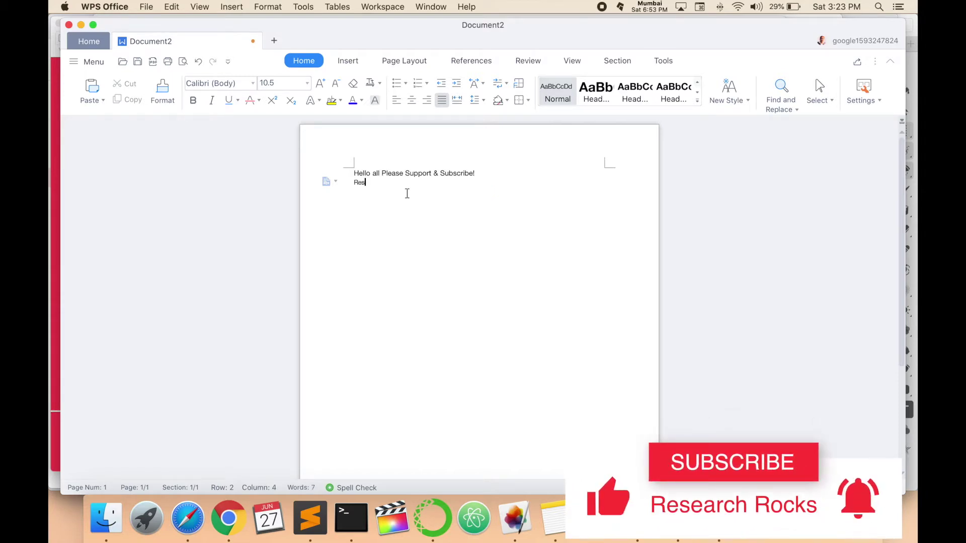
pyautogui.write('earch Rocks')
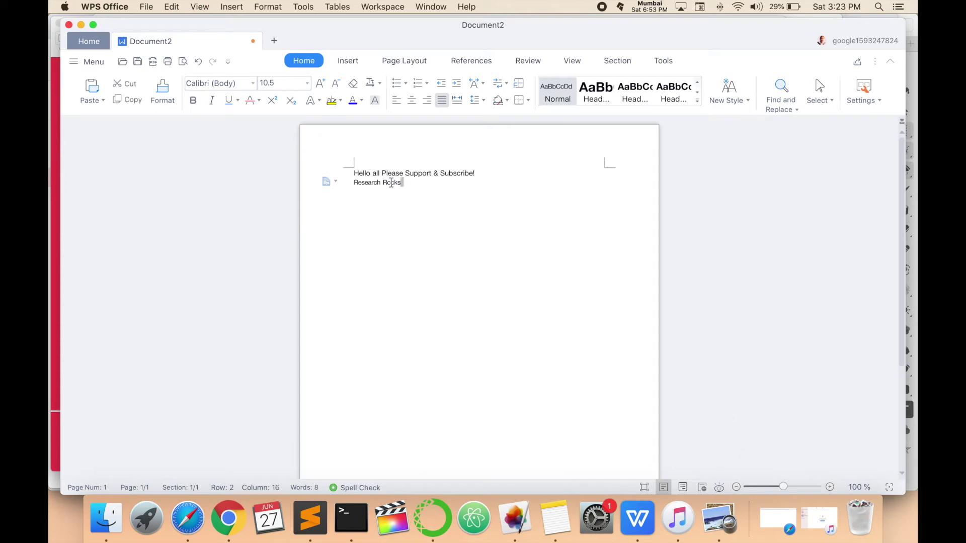
# - Make both greeting lines centred, bold, red, 48 pt Calibri (Body)
pyautogui.moveTo(401, 182); pyautogui.dragTo(357, 176)
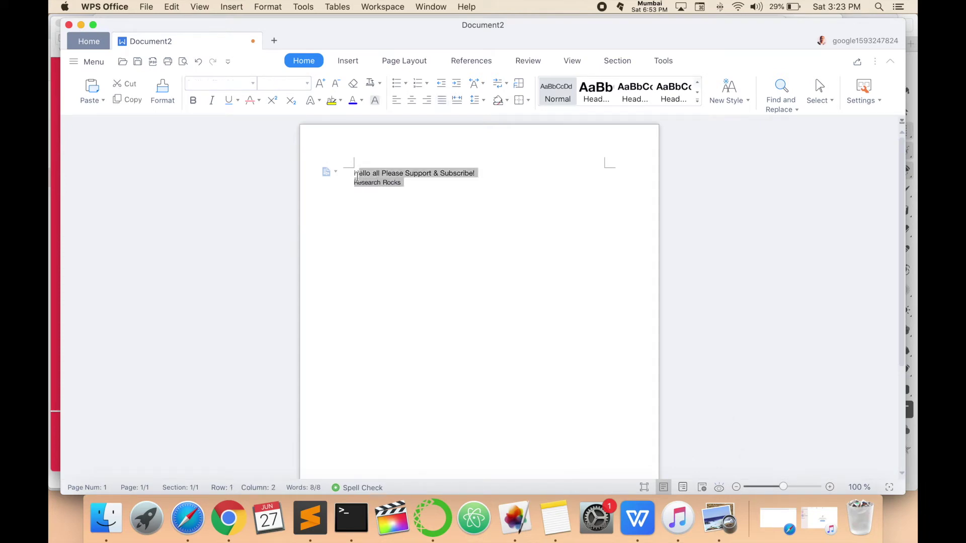
pyautogui.click(411, 100)
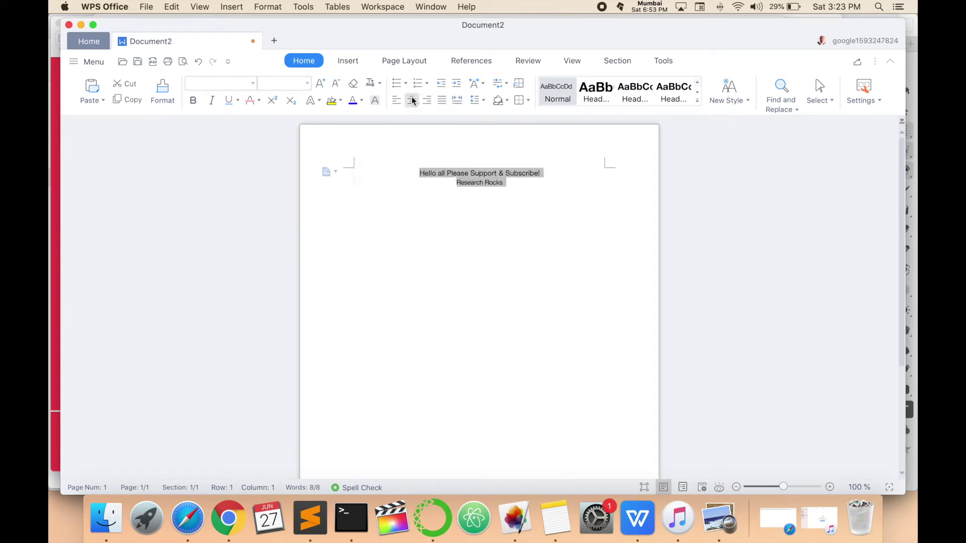
pyautogui.click(308, 85)
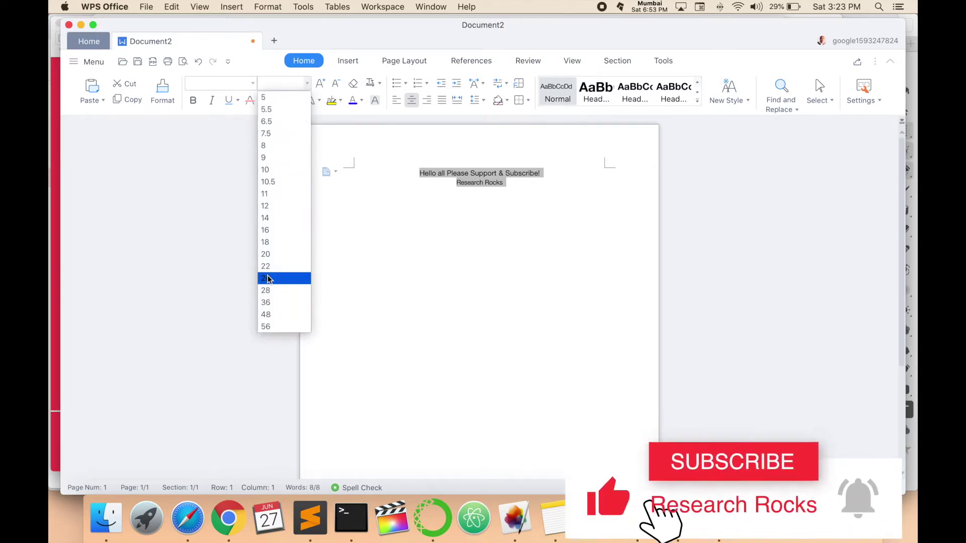
pyautogui.click(265, 314)
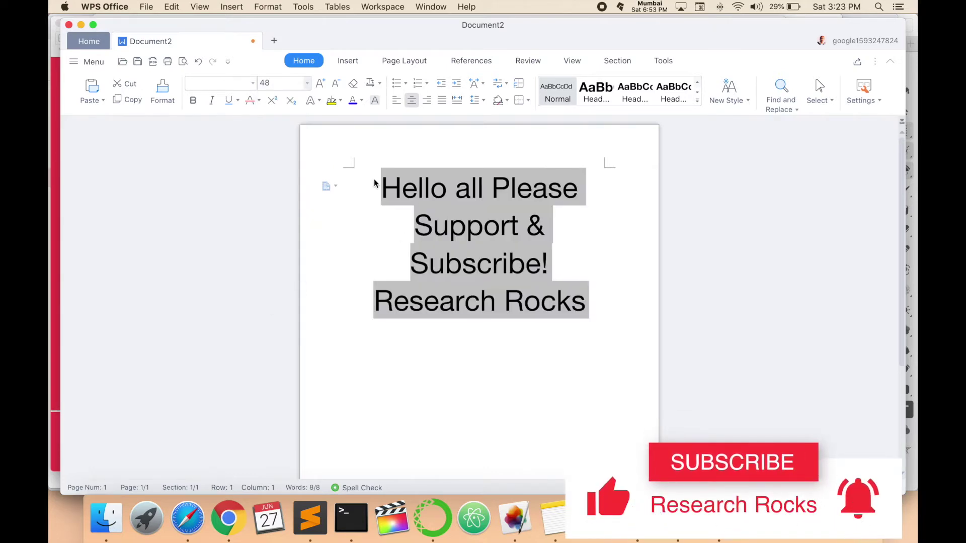
pyautogui.click(253, 83)
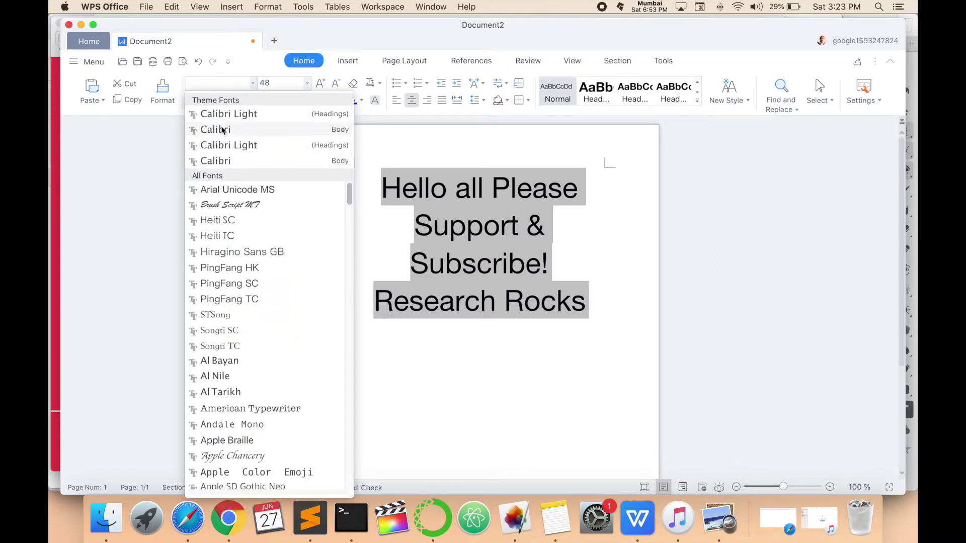
pyautogui.click(222, 128)
pyautogui.click(193, 101)
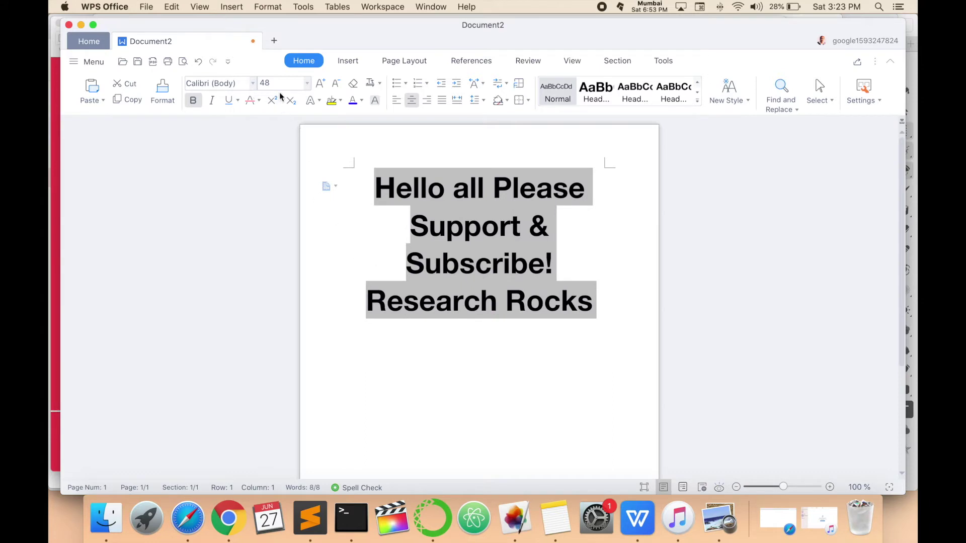
pyautogui.click(357, 105)
pyautogui.click(360, 260)
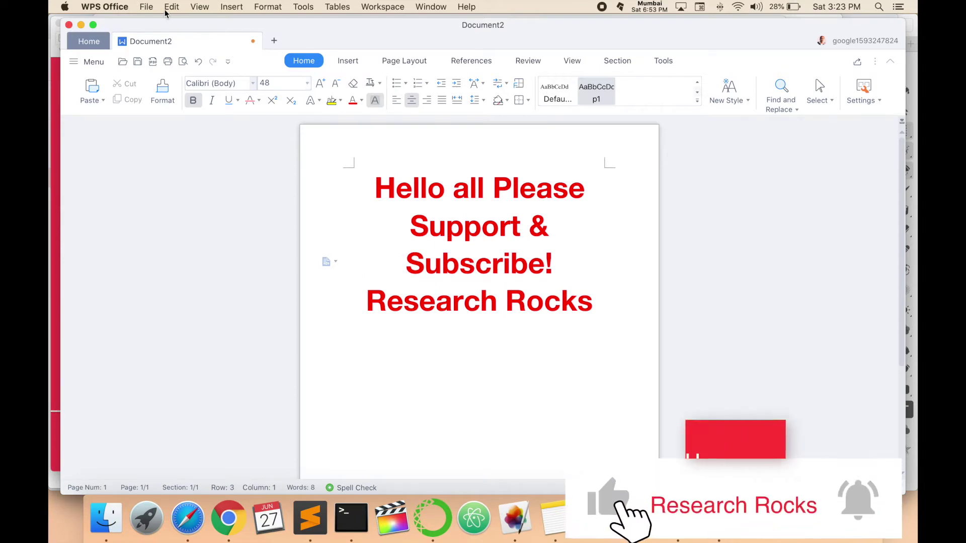
# - Export the document as Research rocks.pdf in Downloads and open it
pyautogui.click(147, 8)
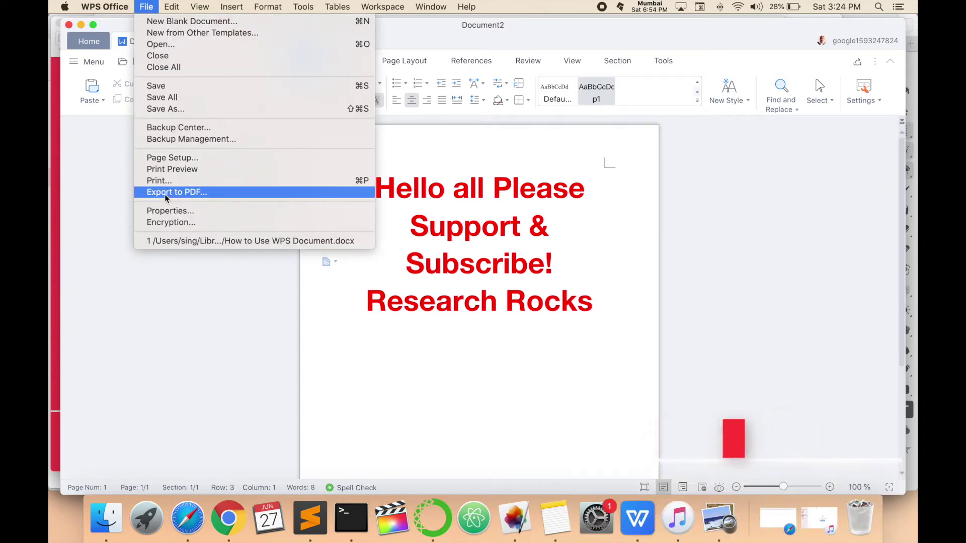
pyautogui.click(204, 193)
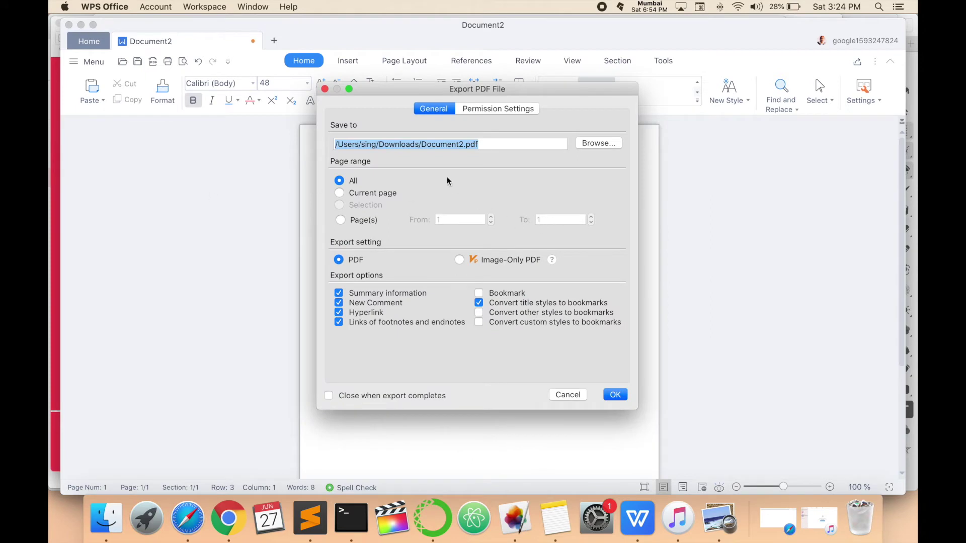
pyautogui.click(440, 145)
pyautogui.write('Research rocks')
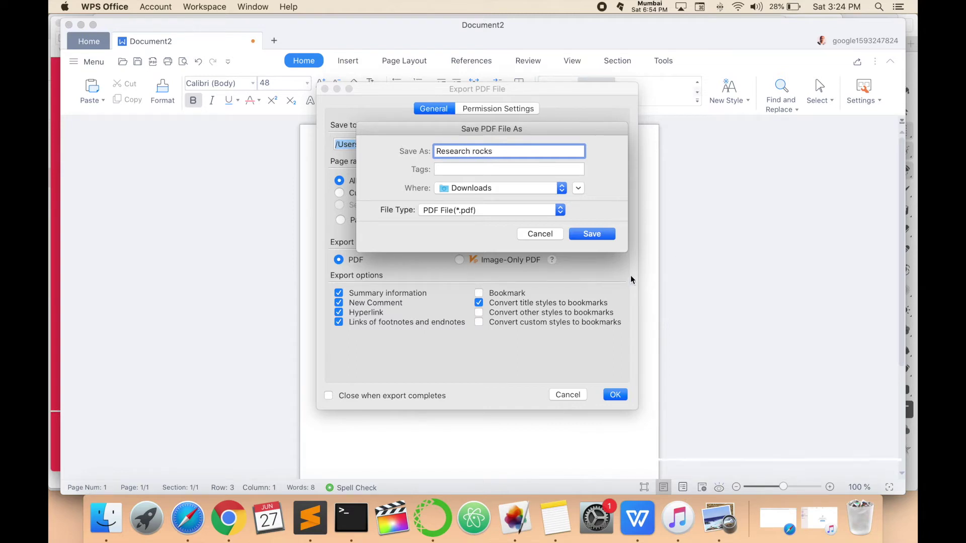
pyautogui.click(592, 234)
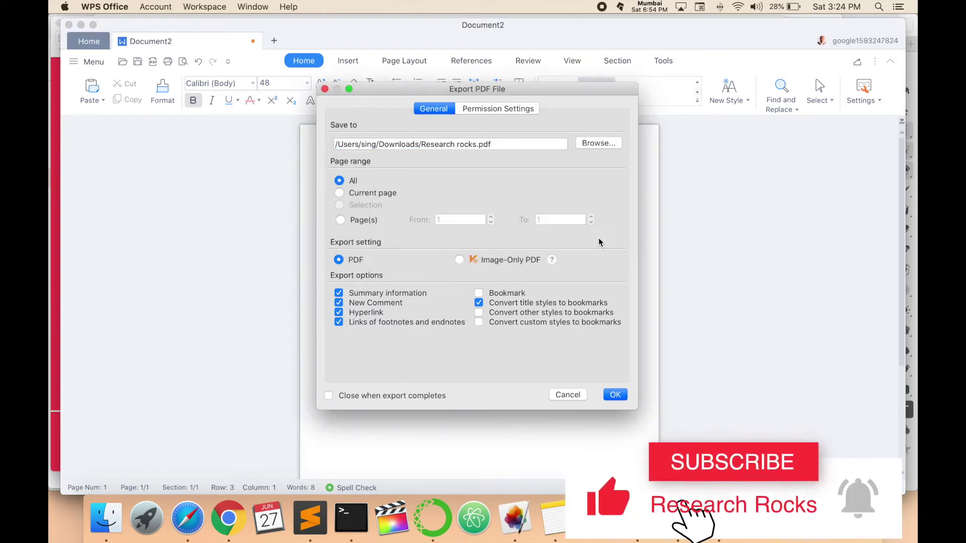
pyautogui.click(614, 396)
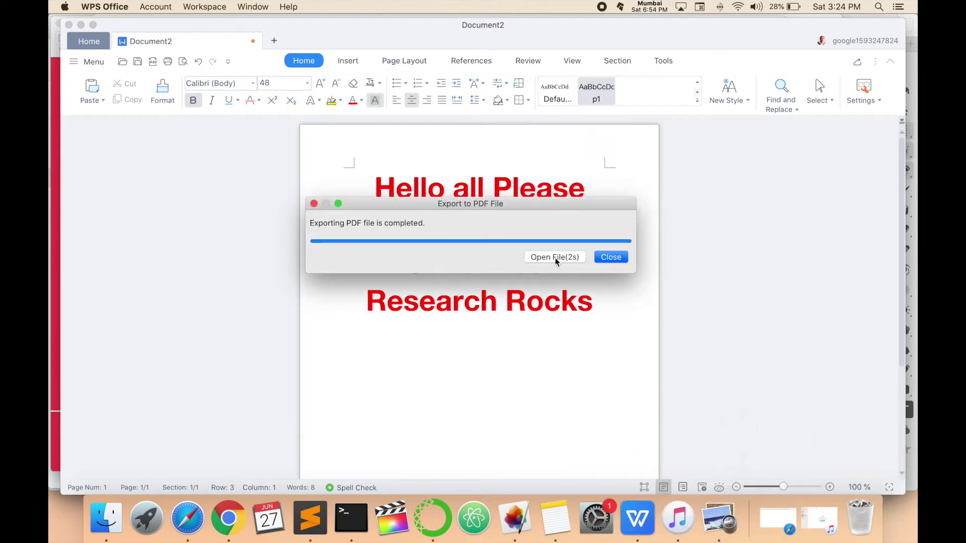
pyautogui.click(554, 258)
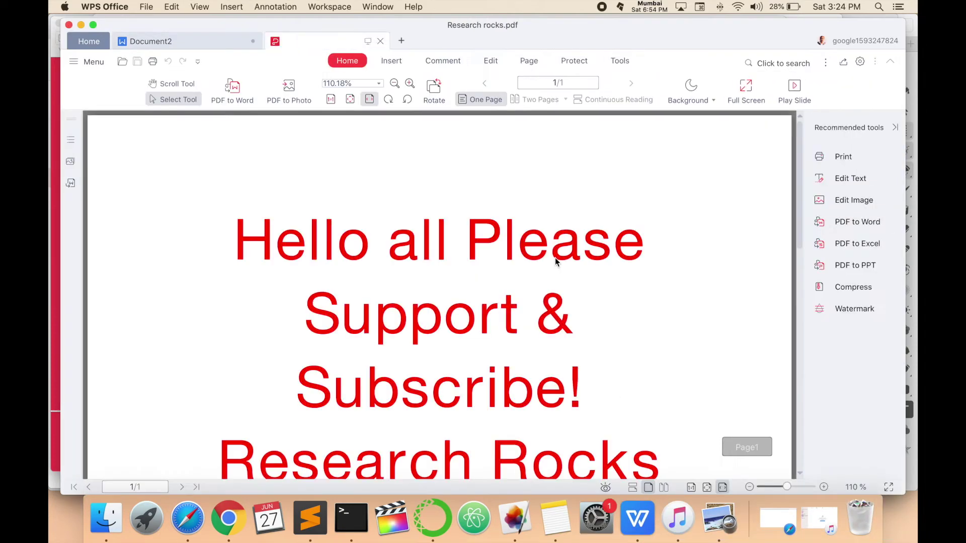
# - Open Research rocks.pdf from Downloads in Preview, move it aside, and return to WPS Office
pyautogui.scroll(-10, 555, 257)
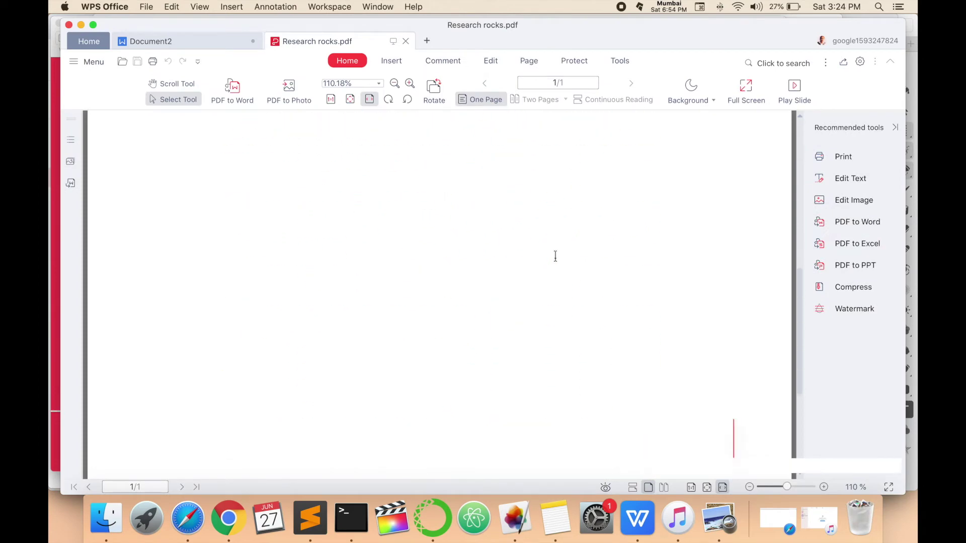
pyautogui.click(106, 518)
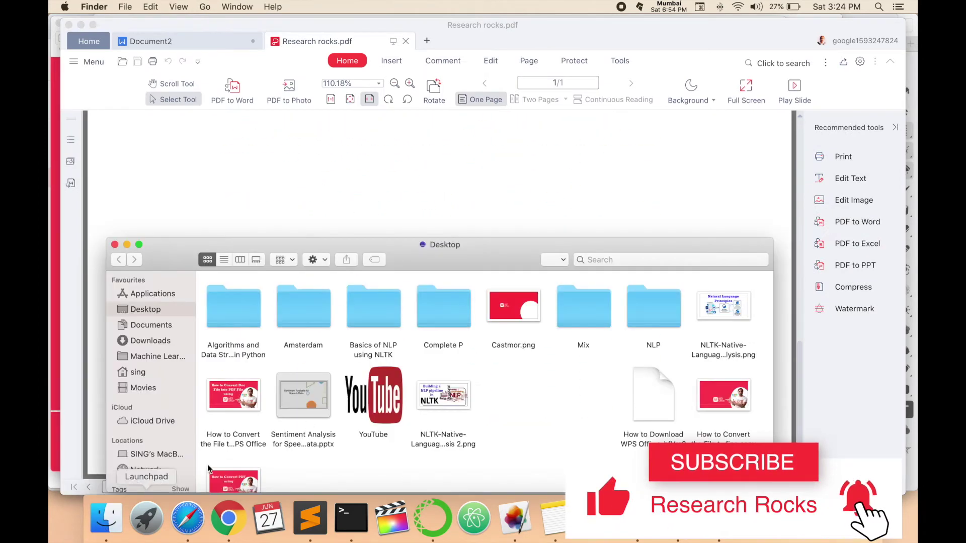
pyautogui.click(147, 341)
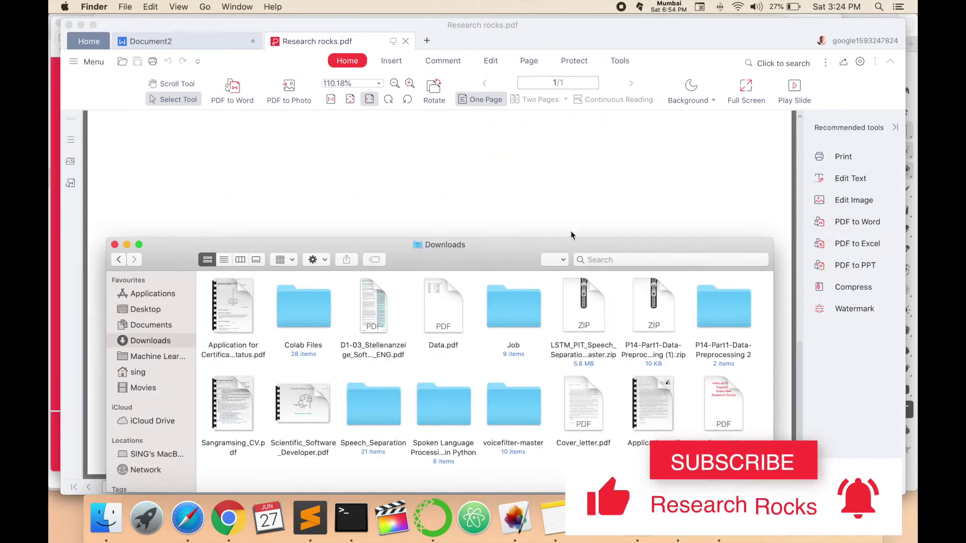
pyautogui.rightClick(731, 412)
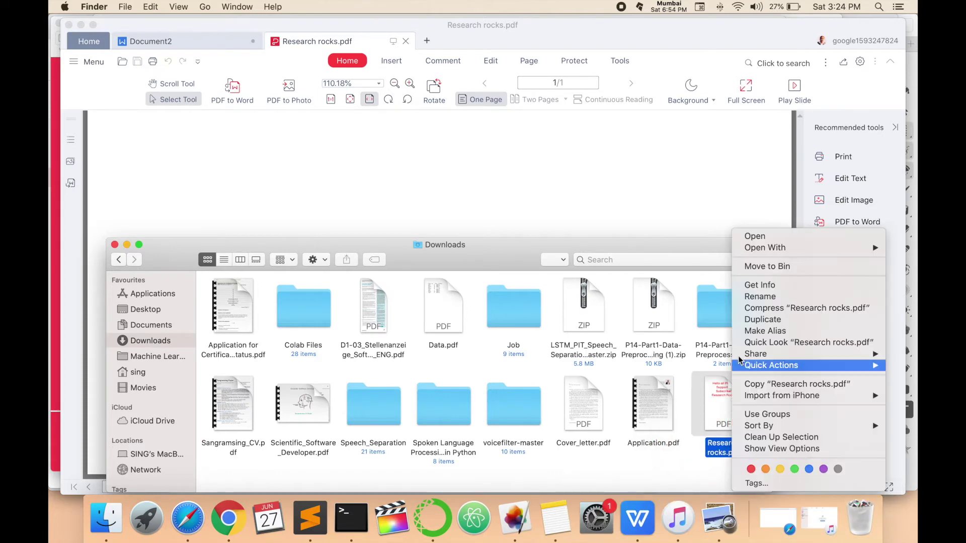
pyautogui.moveTo(765, 247)
pyautogui.click(679, 251)
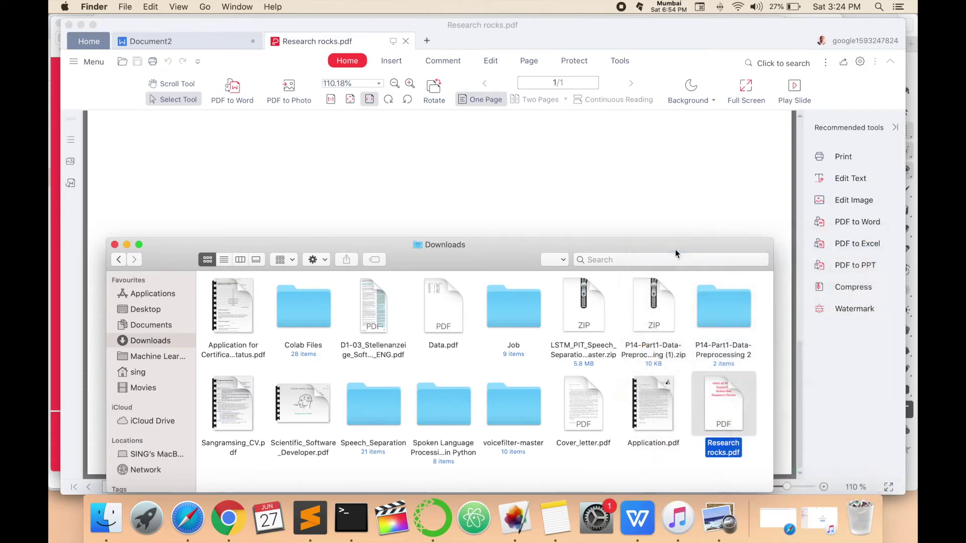
pyautogui.scroll(-10, 385, 178)
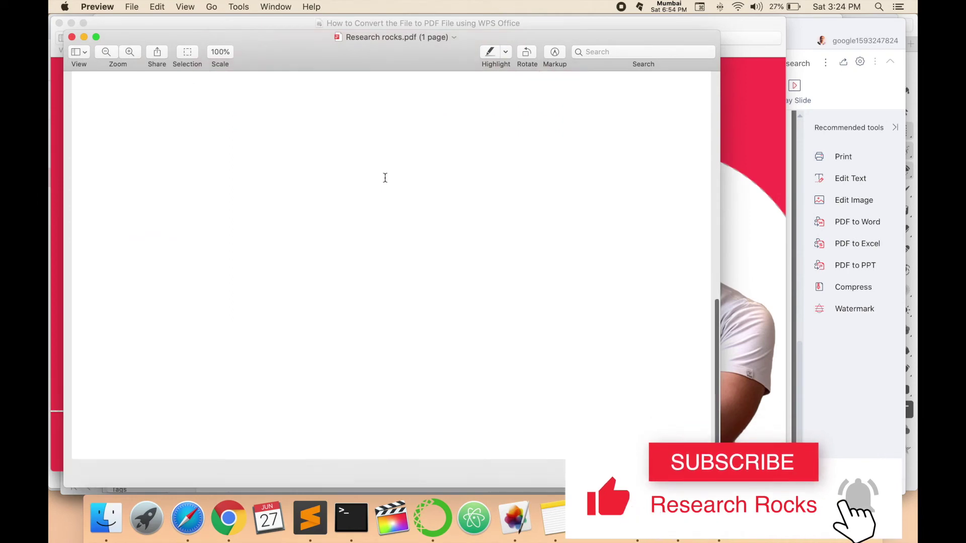
pyautogui.scroll(10, 384, 177)
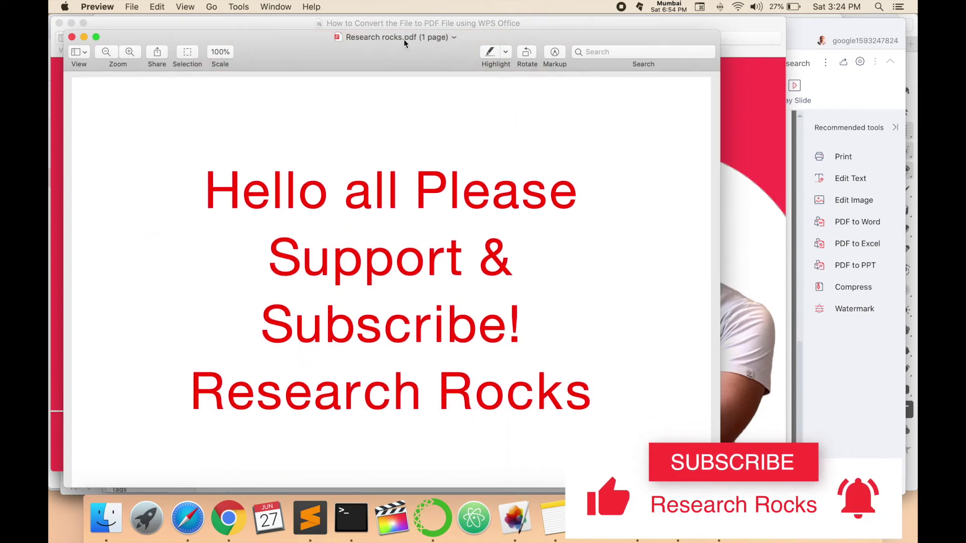
pyautogui.moveTo(405, 37); pyautogui.dragTo(420, 37)
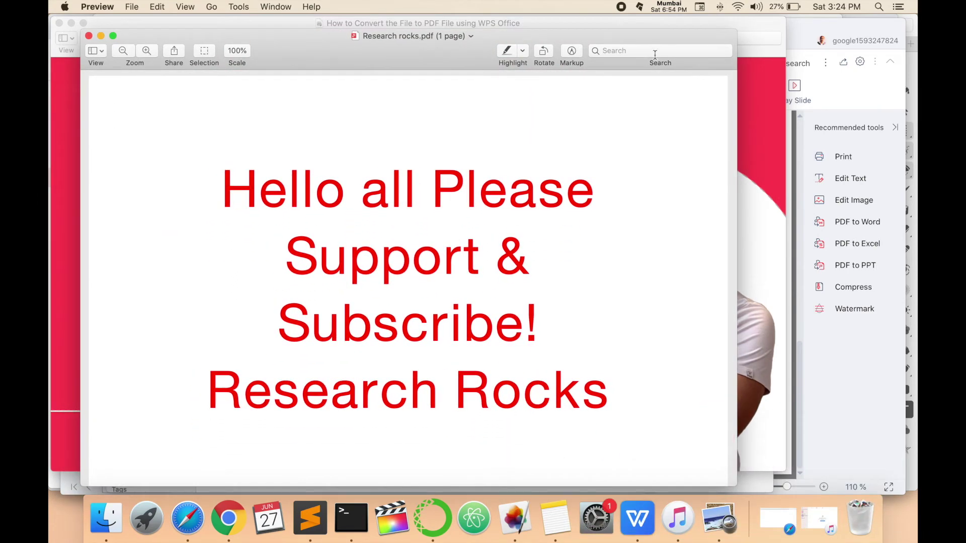
pyautogui.click(840, 87)
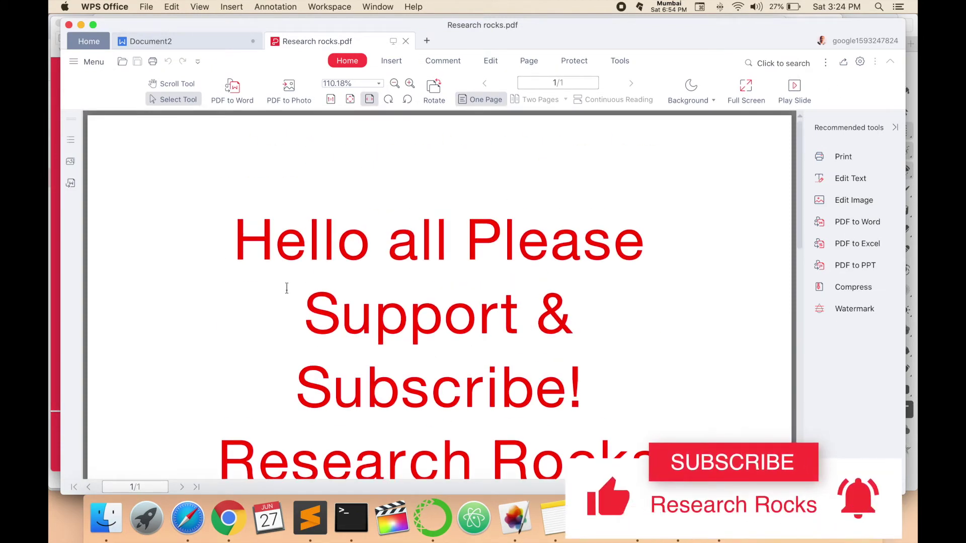
# - Compare the greeting PDF with Document2, then start a new templates tab
pyautogui.scroll(-5, 287, 287)
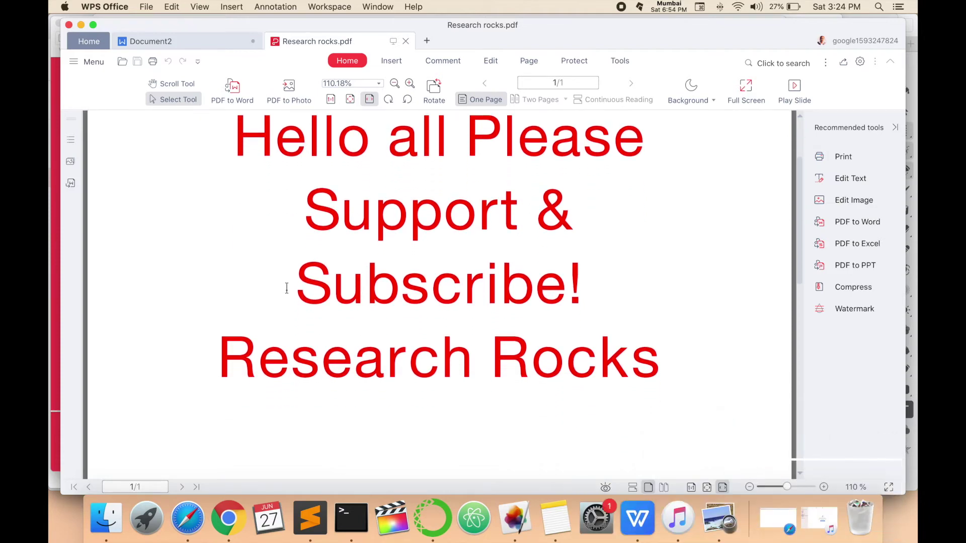
pyautogui.click(180, 35)
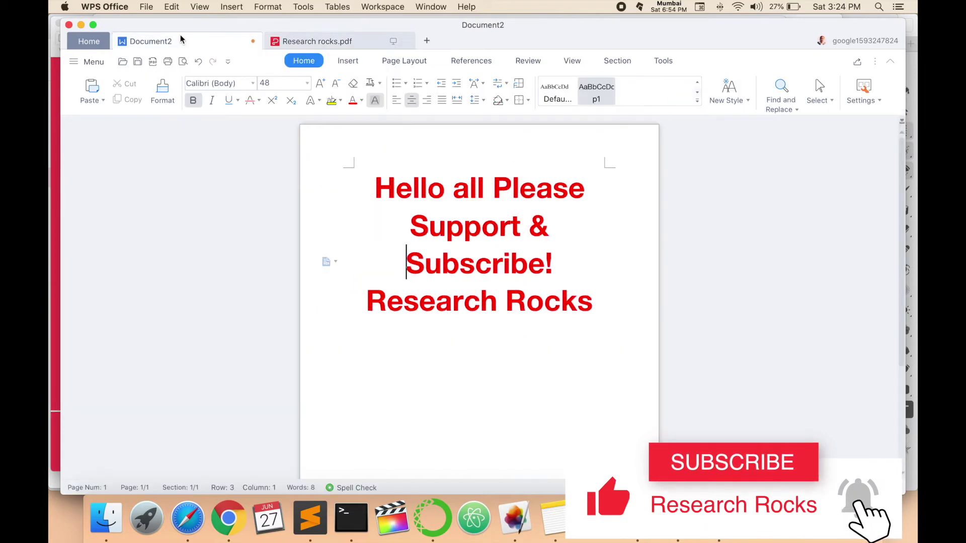
pyautogui.click(426, 40)
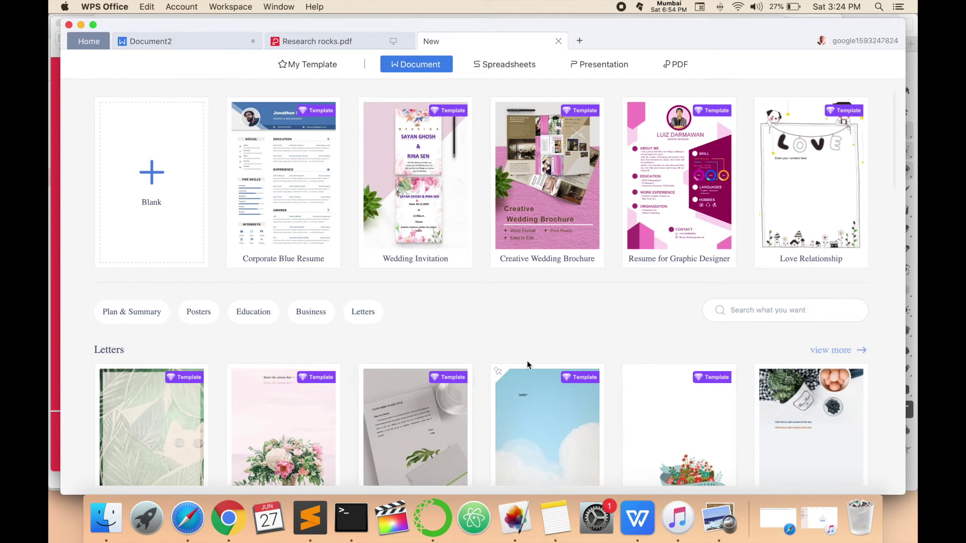
# - Create a spreadsheet from the Purchasing List template
pyautogui.click(513, 66)
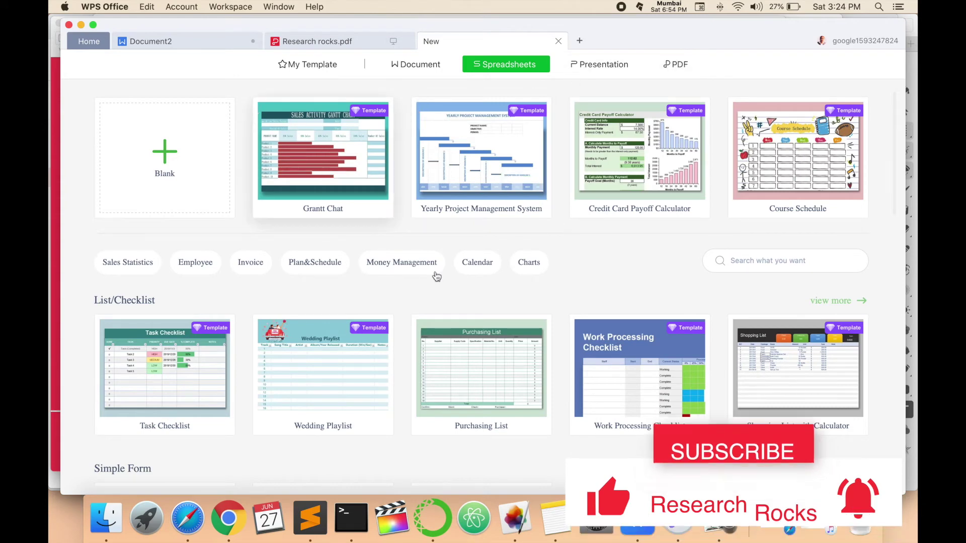
pyautogui.click(452, 352)
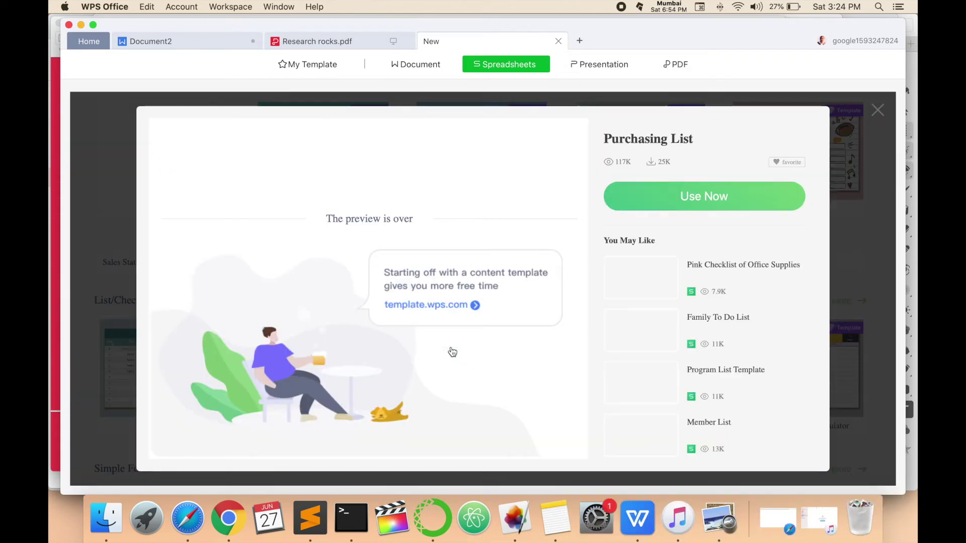
pyautogui.click(729, 196)
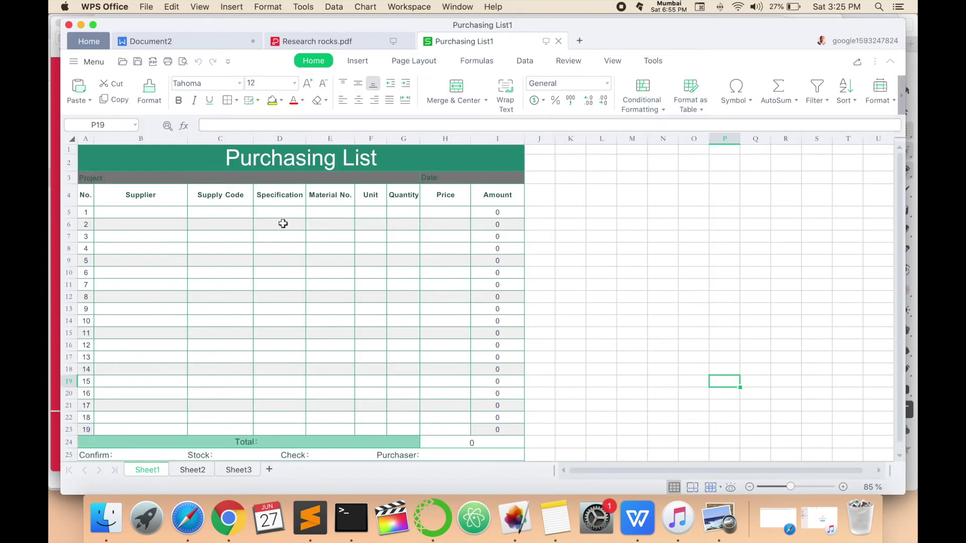
# - Export the spreadsheet to PDF and open Purchasing List1.pdf
pyautogui.click(147, 7)
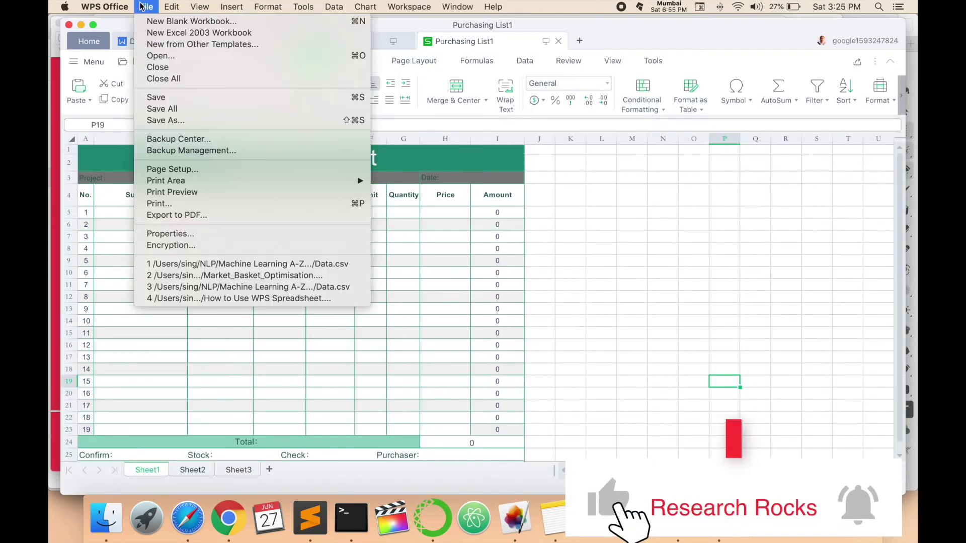
pyautogui.click(181, 215)
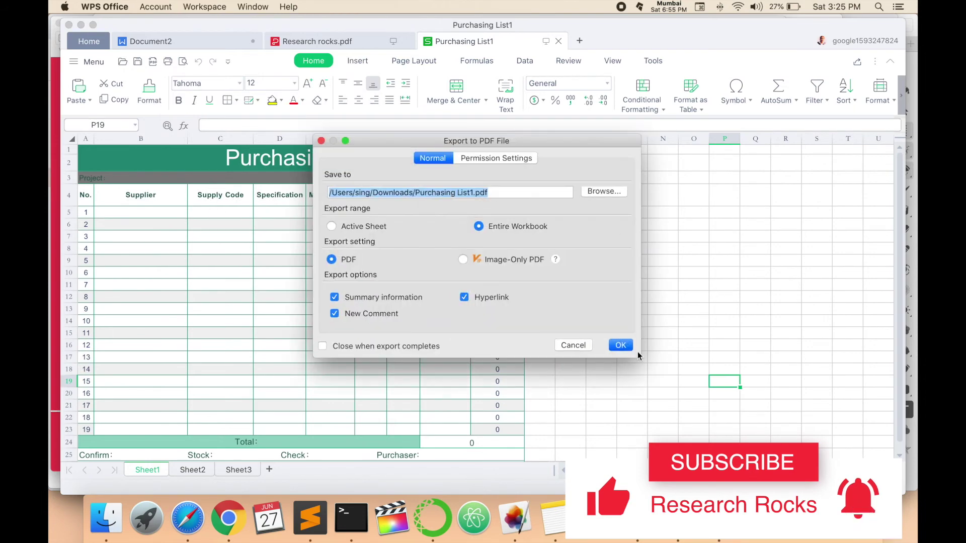
pyautogui.click(620, 345)
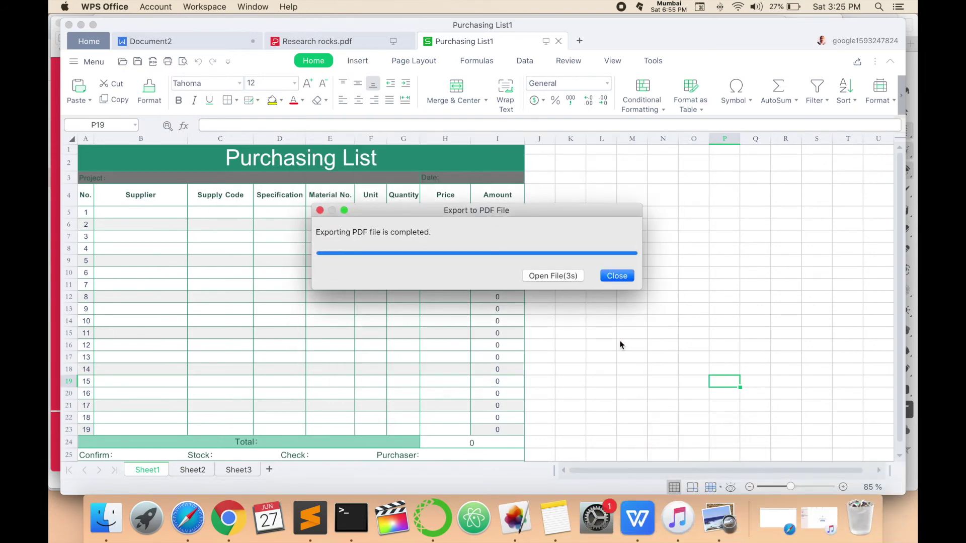
pyautogui.click(553, 275)
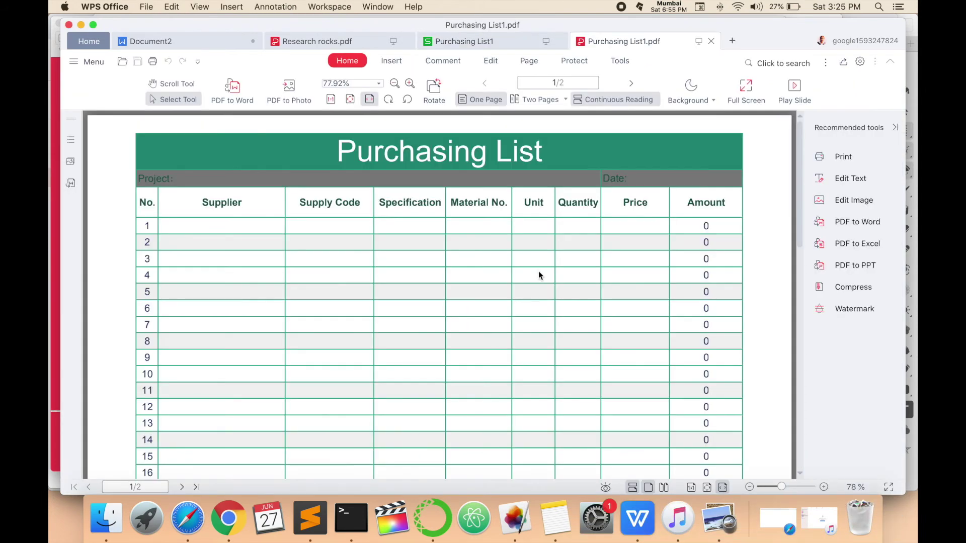
pyautogui.scroll(-15, 538, 274)
pyautogui.scroll(10, 538, 276)
pyautogui.scroll(5, 539, 276)
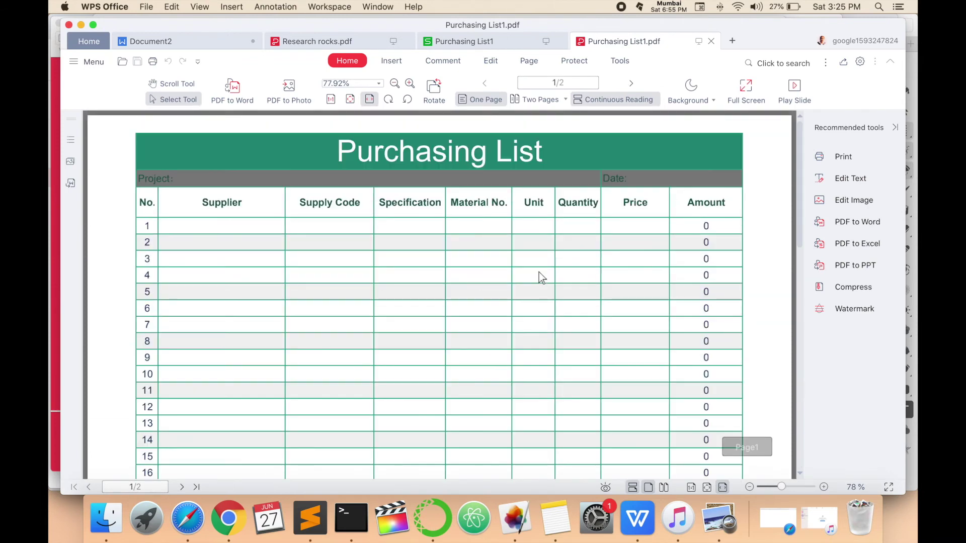
# - In a new tab, create a presentation from the Task List template
pyautogui.click(731, 41)
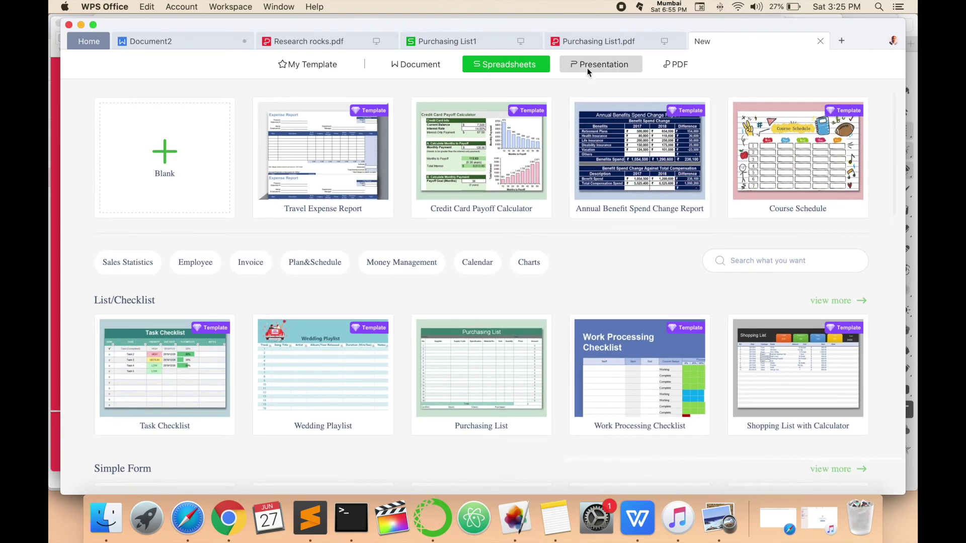
pyautogui.click(587, 66)
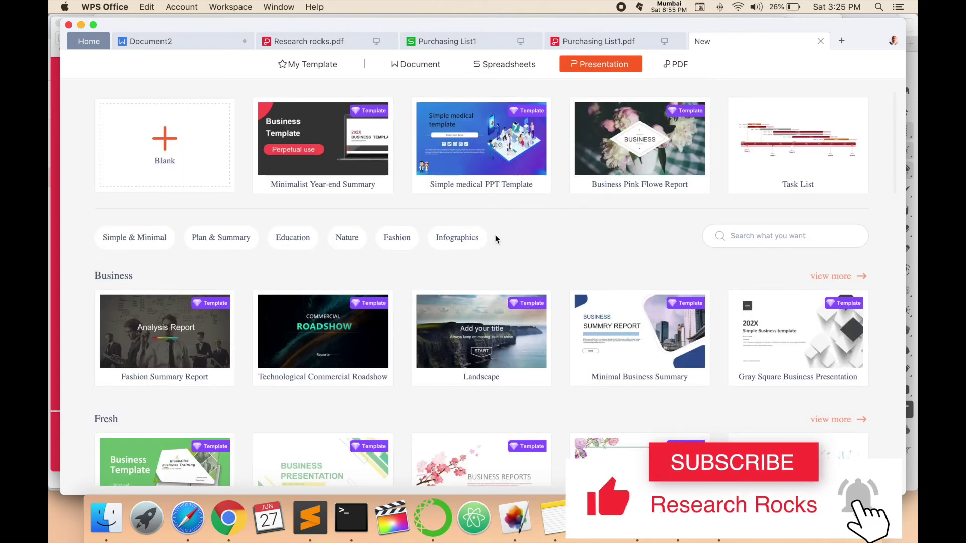
pyautogui.scroll(-2, 495, 239)
pyautogui.scroll(2, 495, 239)
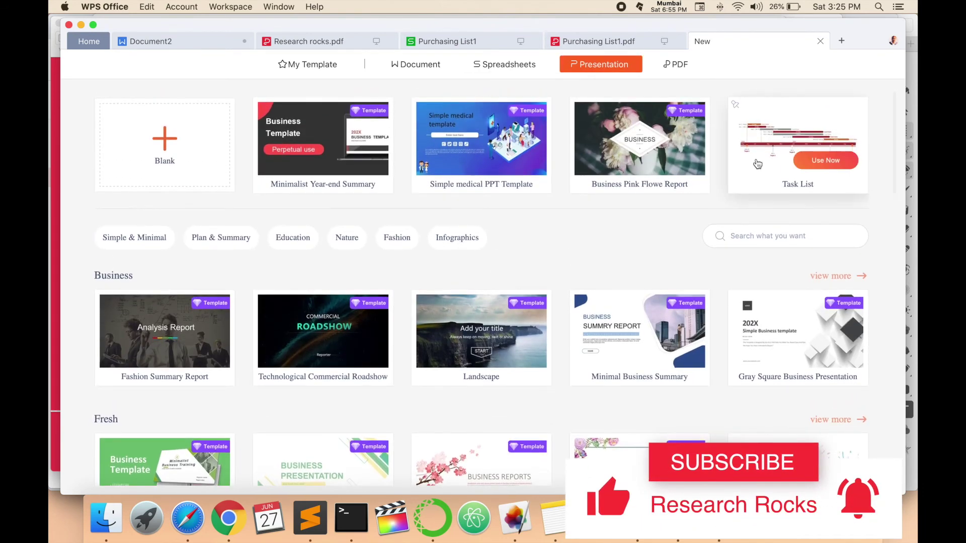
pyautogui.click(758, 163)
pyautogui.click(689, 197)
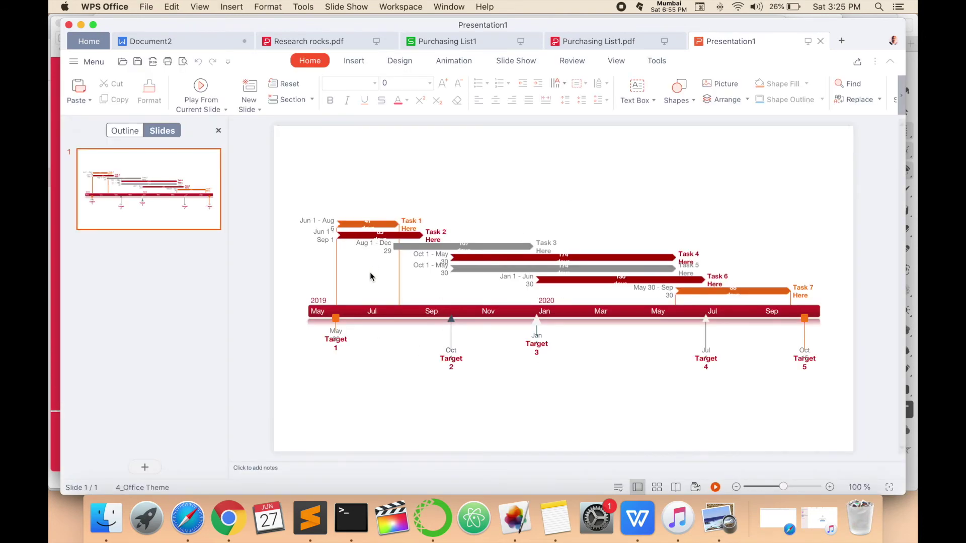
# - Export Presentation1 to PDF, open Presentation1.pdf, and compare it with the slide editor
pyautogui.click(149, 6)
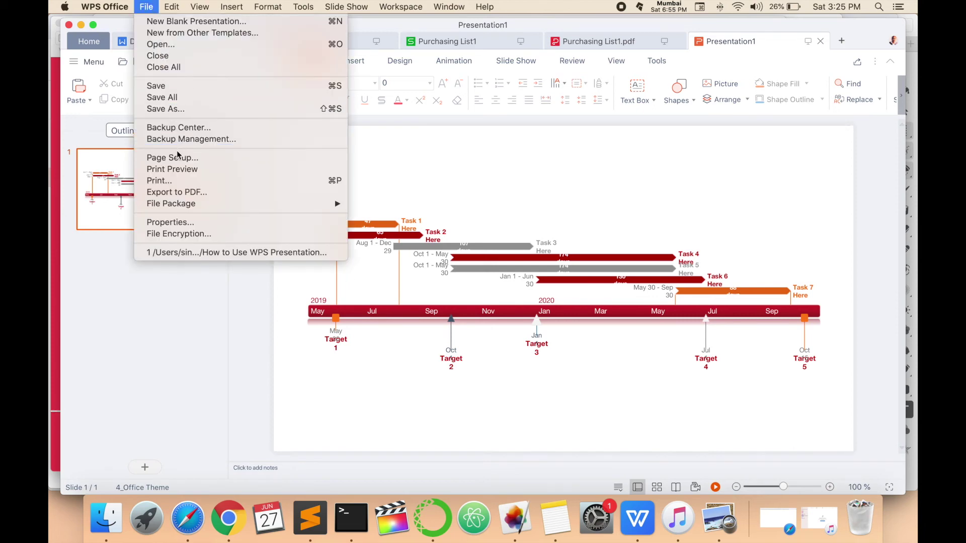
pyautogui.click(221, 192)
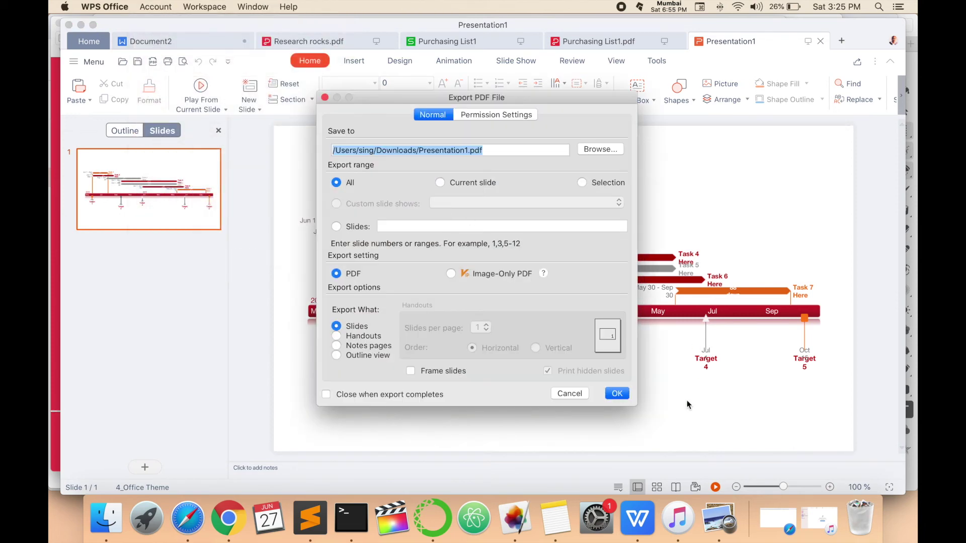
pyautogui.click(615, 393)
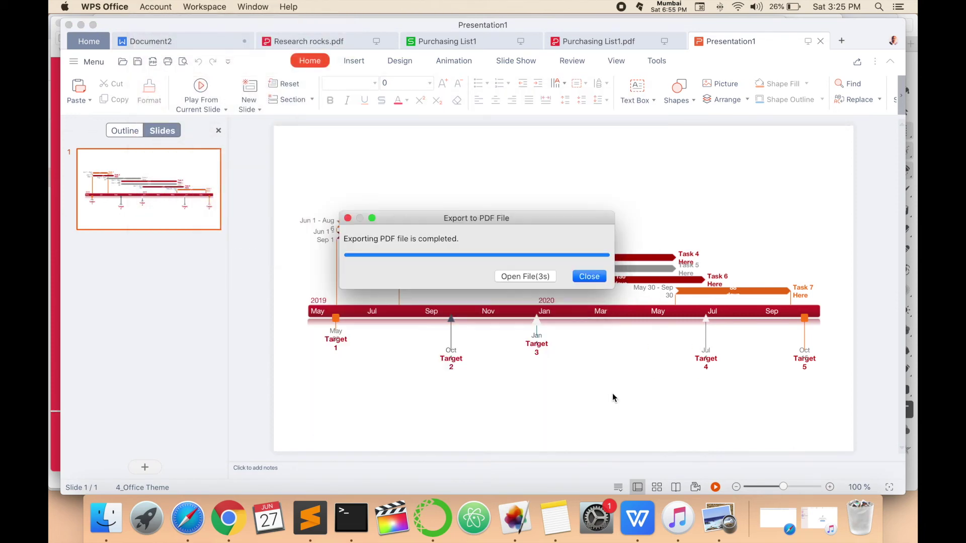
pyautogui.click(510, 279)
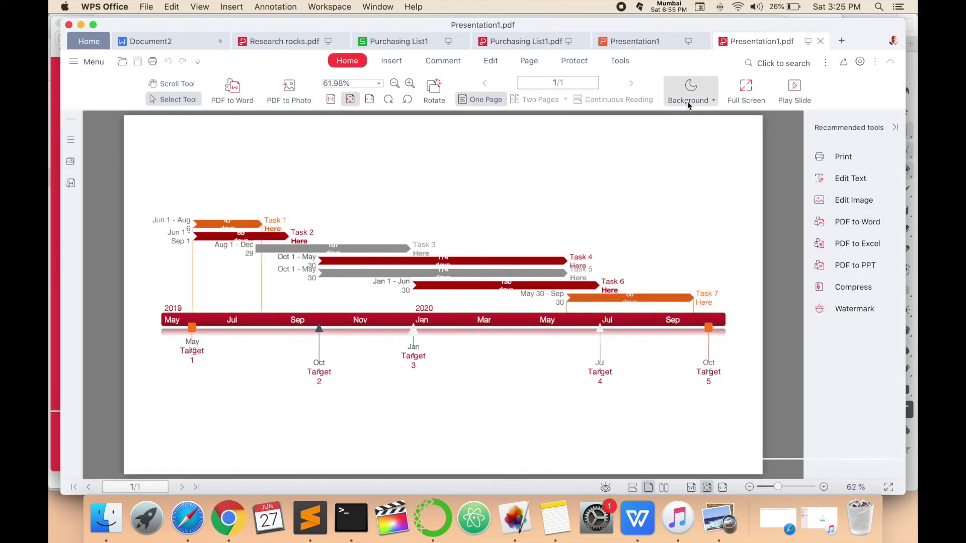
pyautogui.click(635, 41)
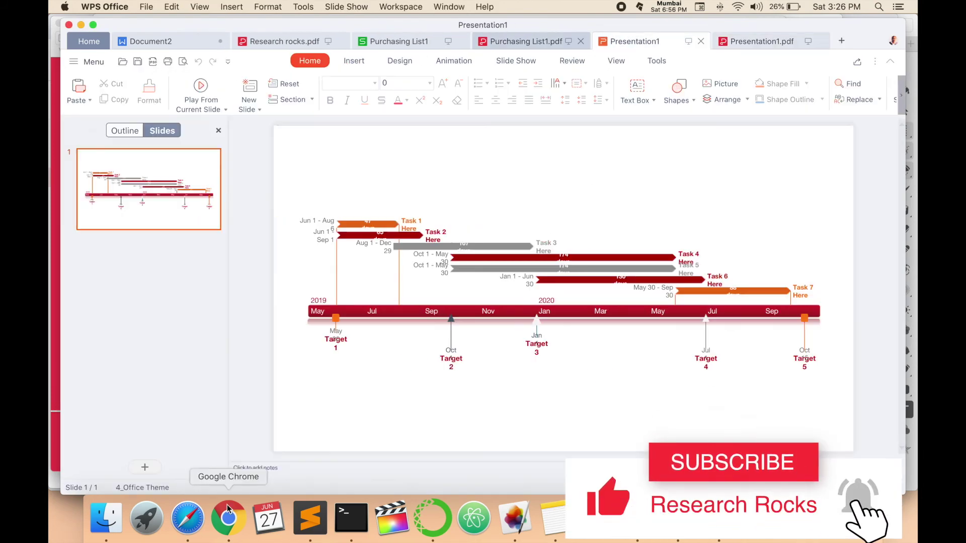
# - Review Presentation1.pdf, then bring Google Chrome to the front
pyautogui.click(782, 41)
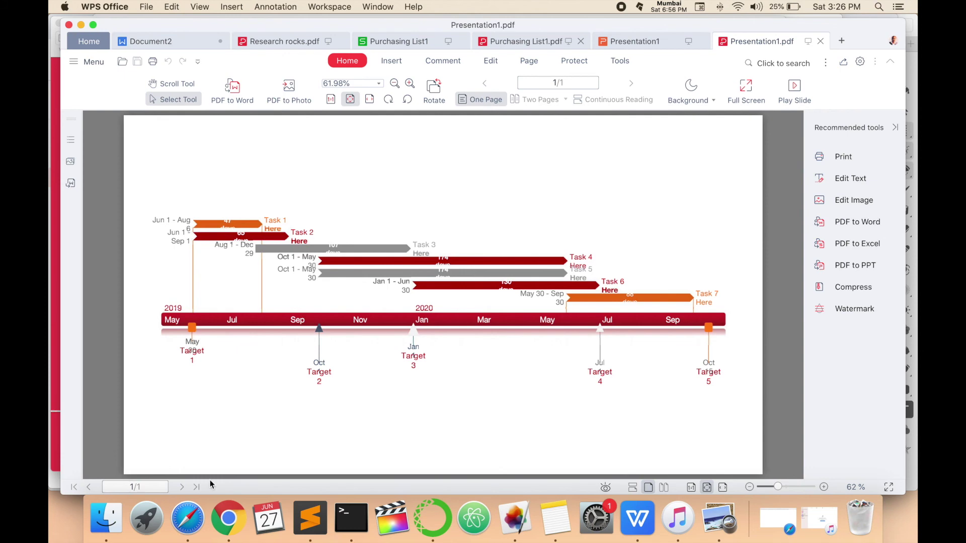
pyautogui.click(228, 518)
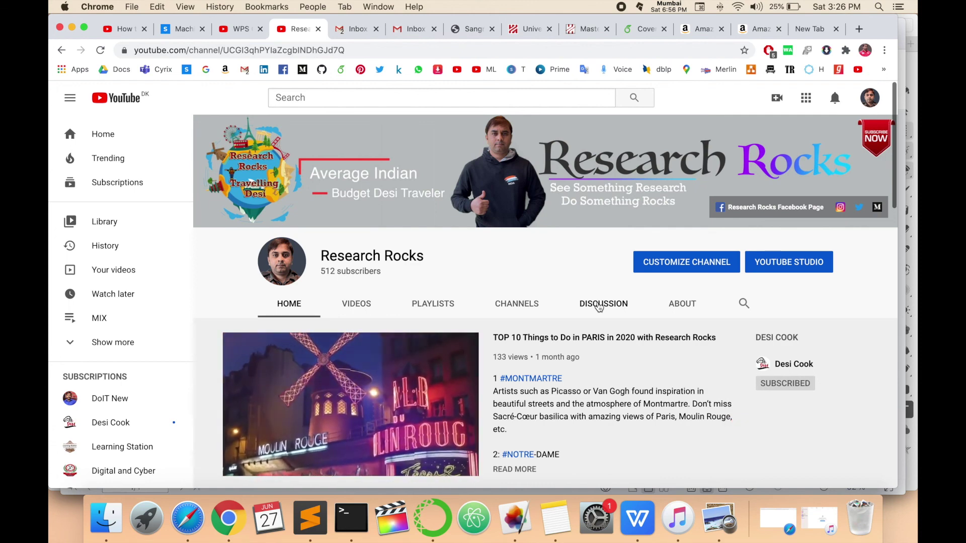
# - Scroll the Research Rocks channel page down to its Uploads list
pyautogui.scroll(-3, 599, 307)
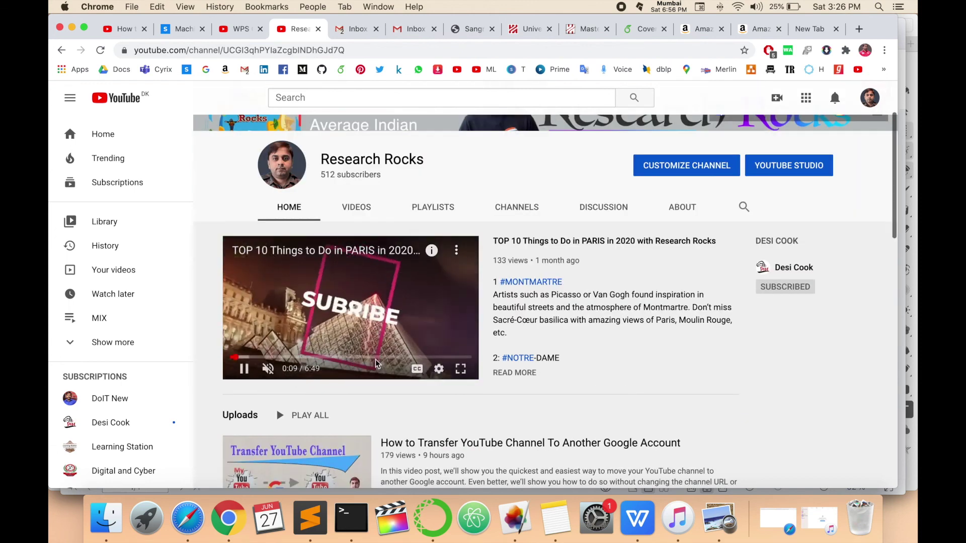